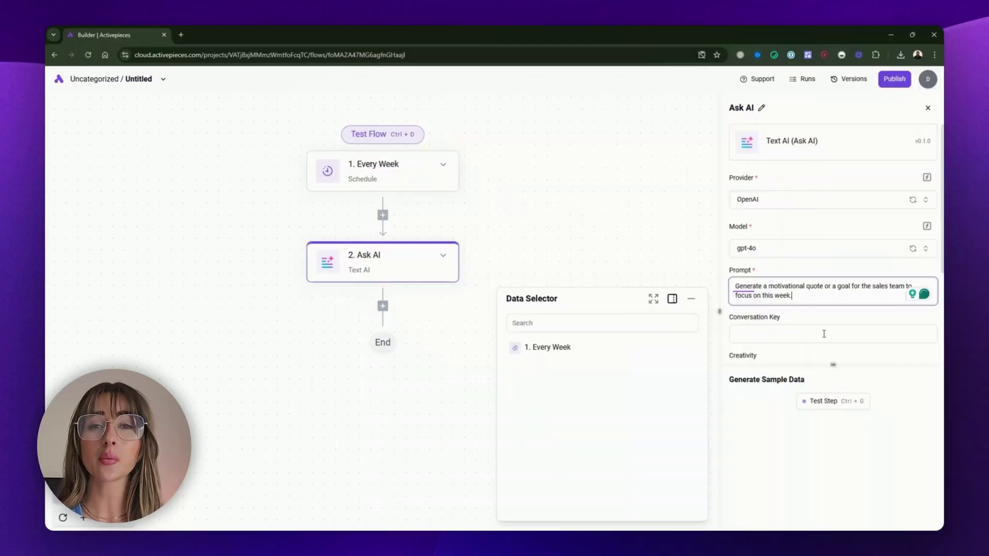
Test the Ask AI step to generate a sample motivational quote for the sales team
click(829, 400)
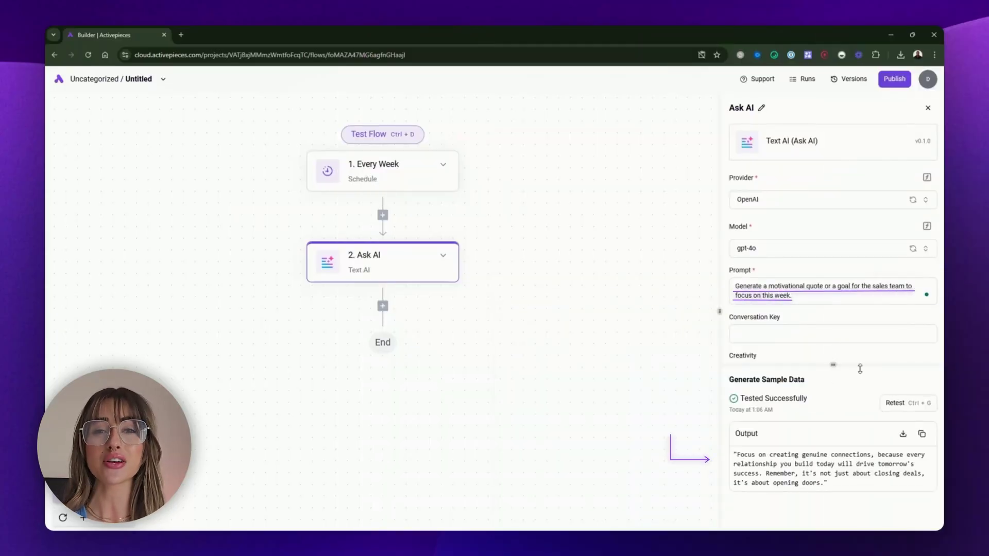
Go back to the Flows dashboard and show the New Flow creation options
key(alt+Left)
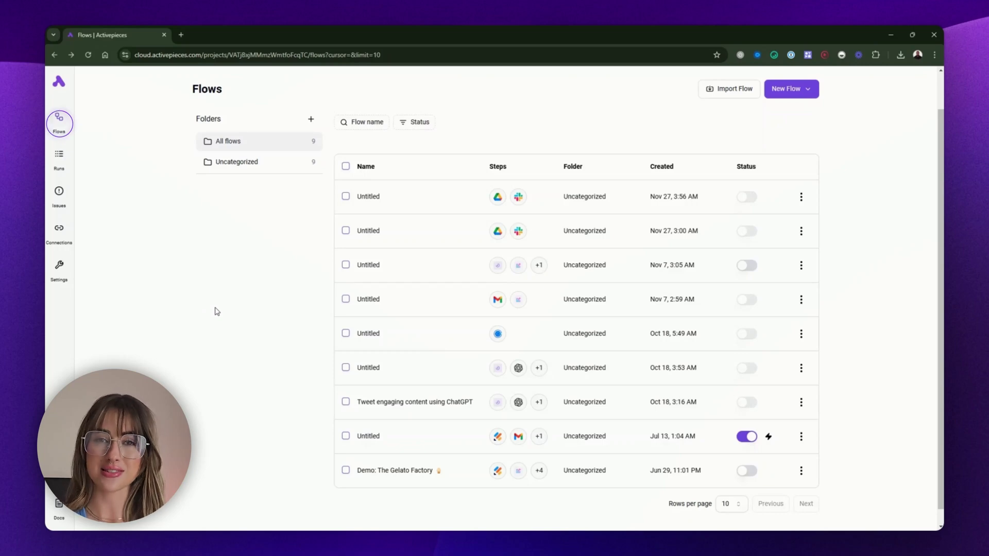
click(793, 89)
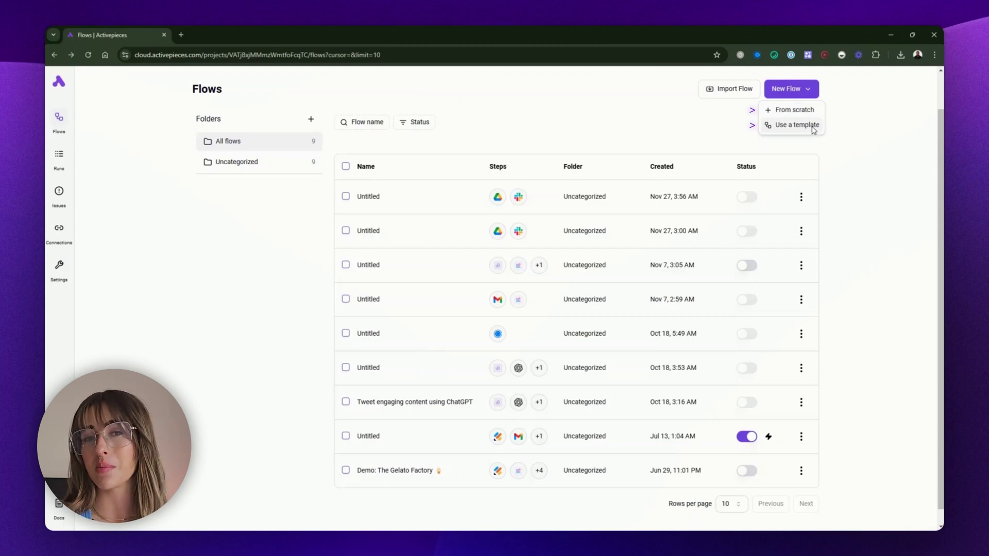
Create a new flow from scratch with a Schedule 'Every Week' trigger
click(790, 111)
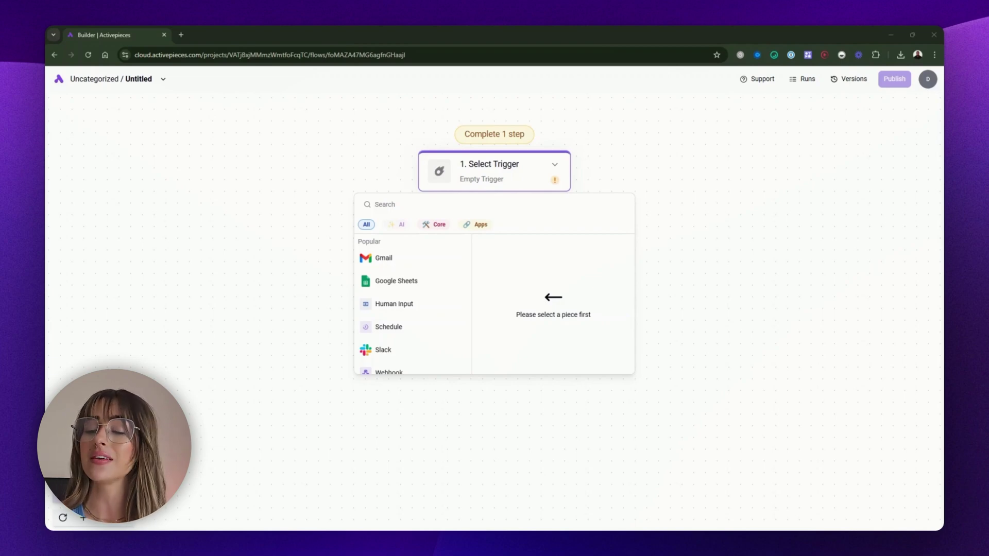
mouse_move(407, 332)
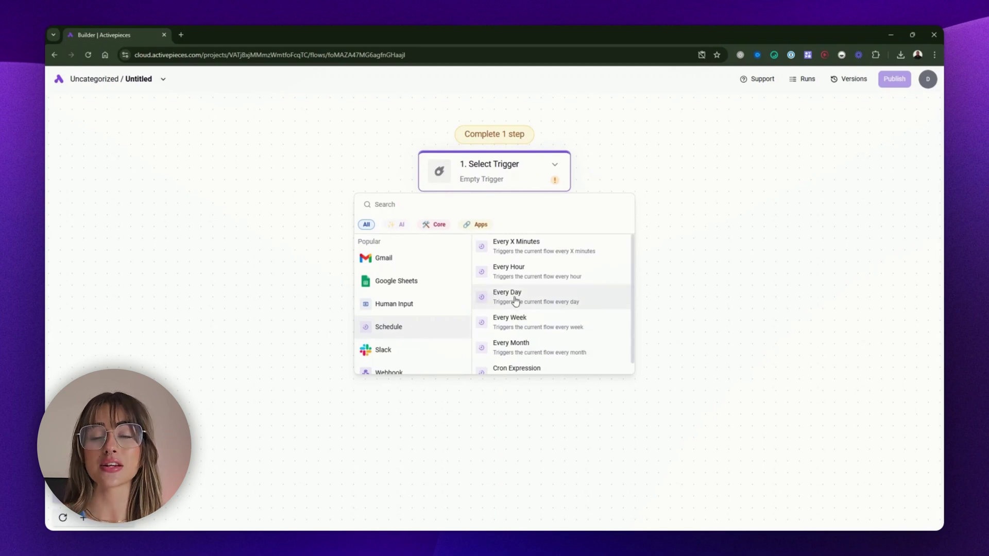
click(536, 323)
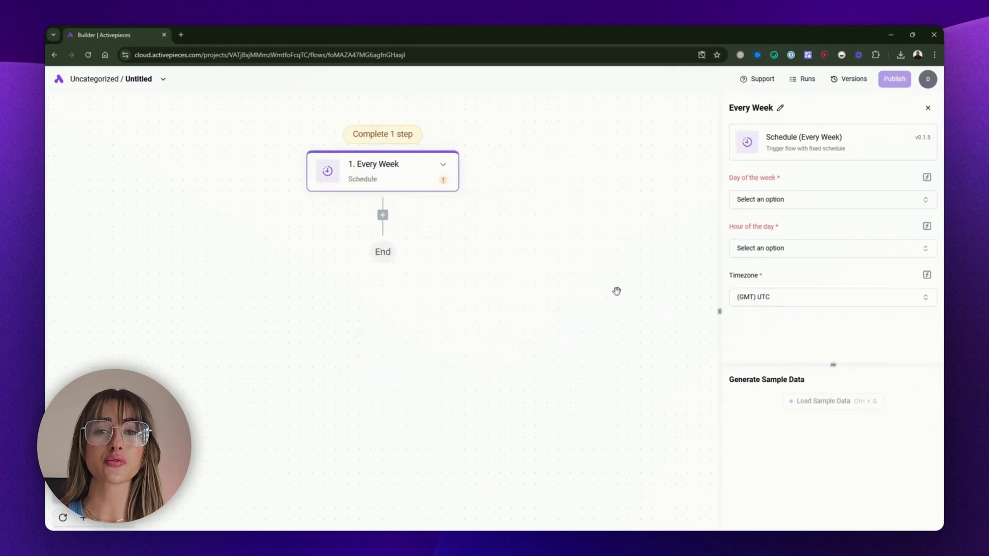
Set the weekly trigger to Monday at 8 am and load its sample data
click(821, 202)
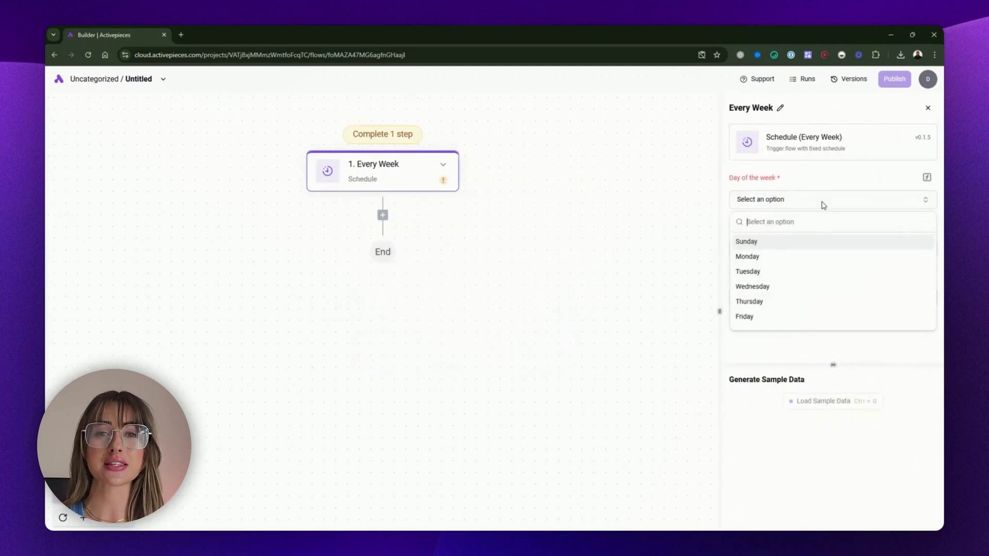
click(748, 258)
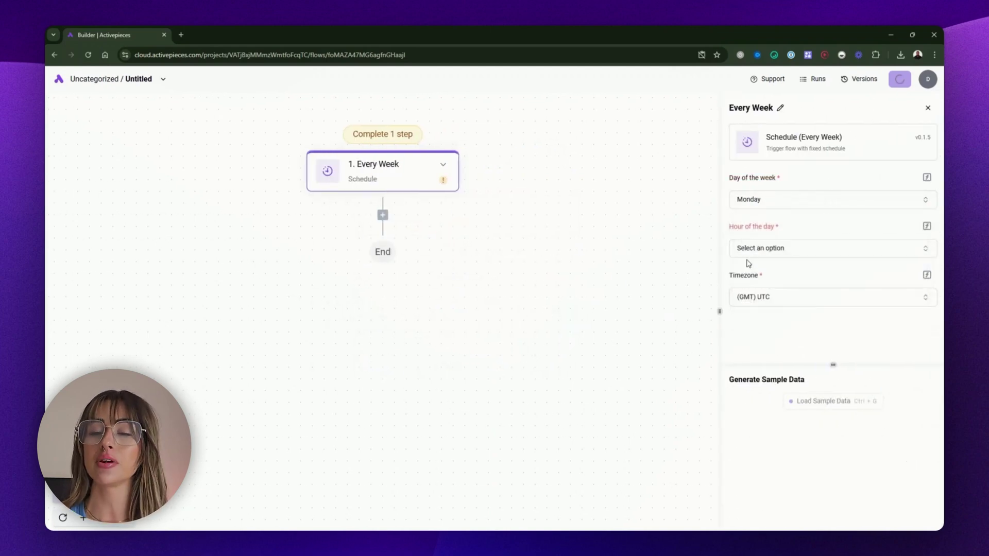
click(809, 254)
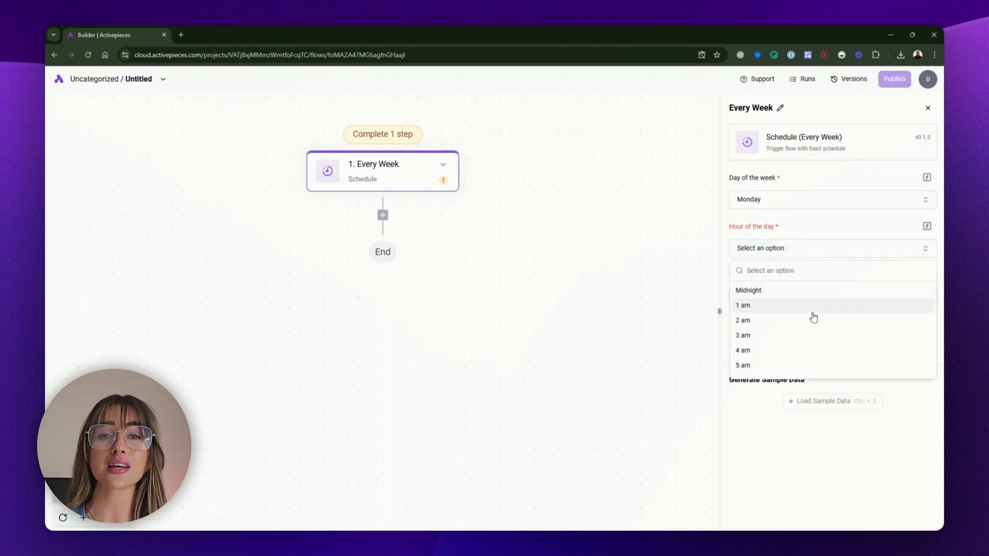
text(8)
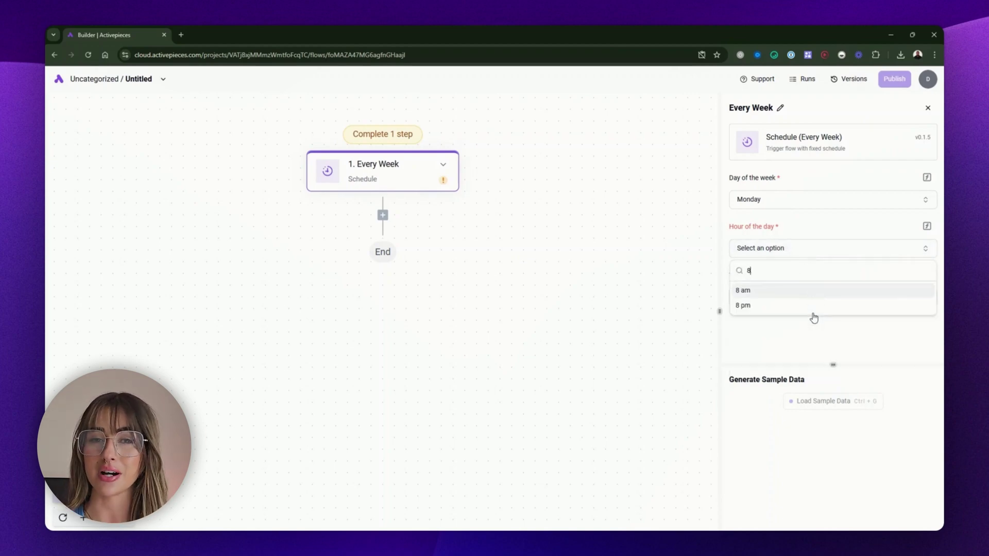
click(777, 291)
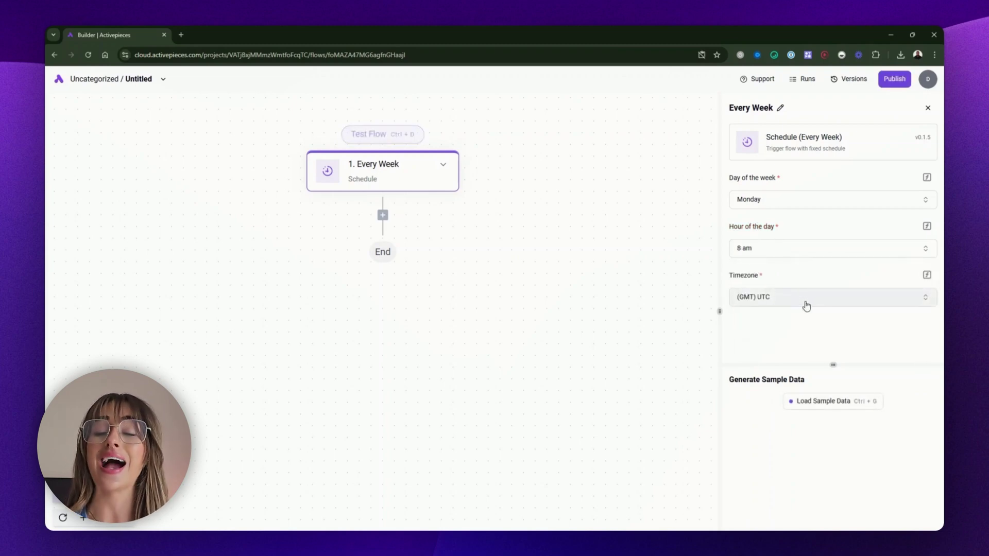
click(833, 402)
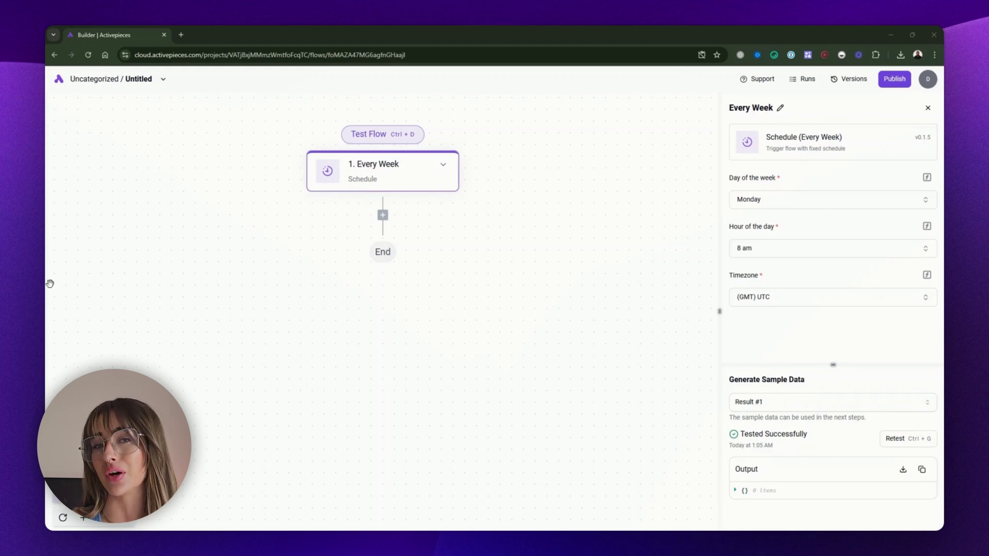
click(118, 281)
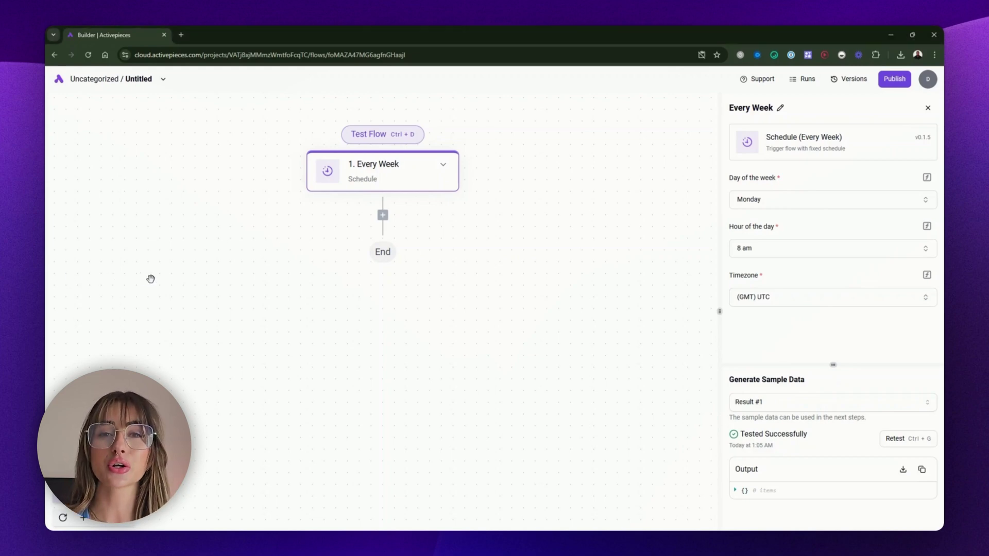
Add an Ask AI step from the AI pieces after the weekly trigger
click(384, 216)
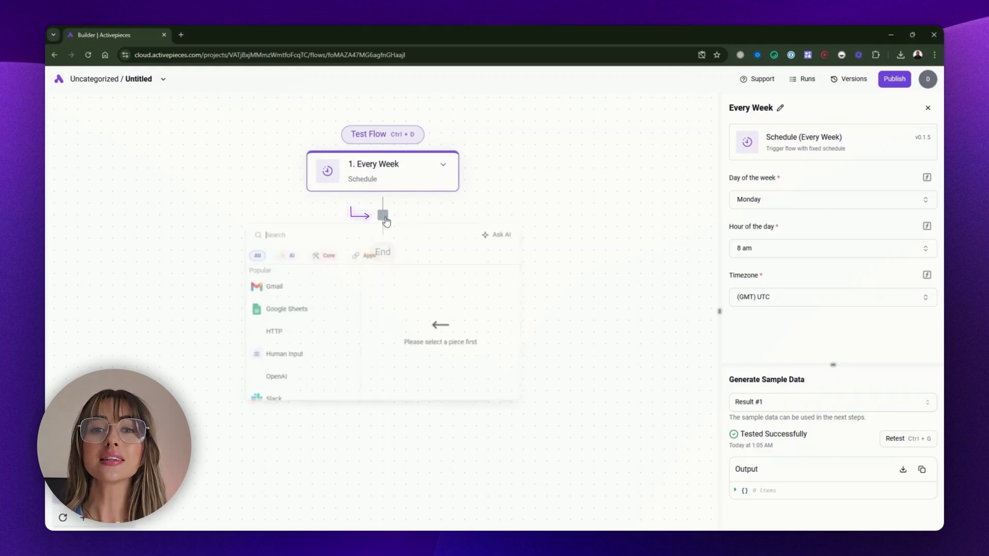
click(288, 260)
mouse_move(283, 313)
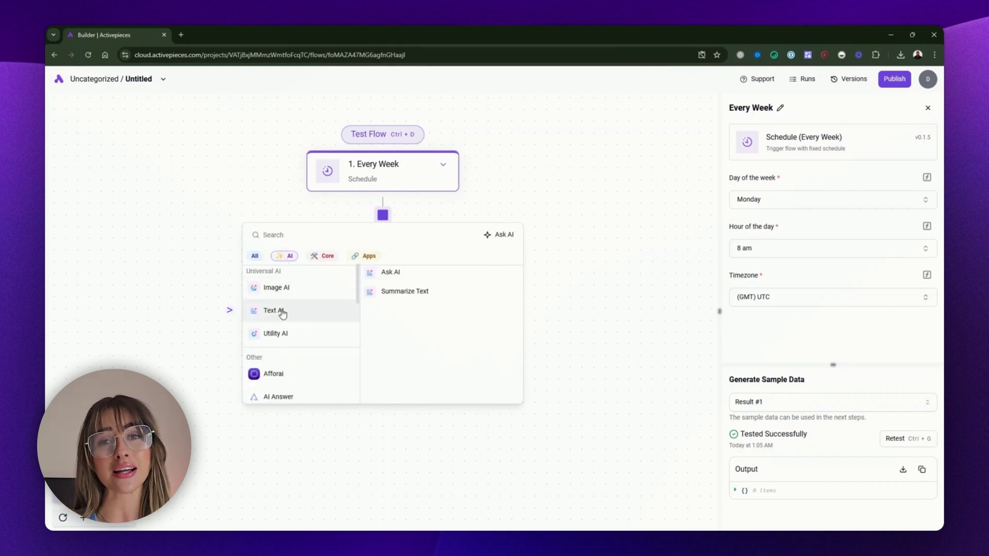
click(400, 275)
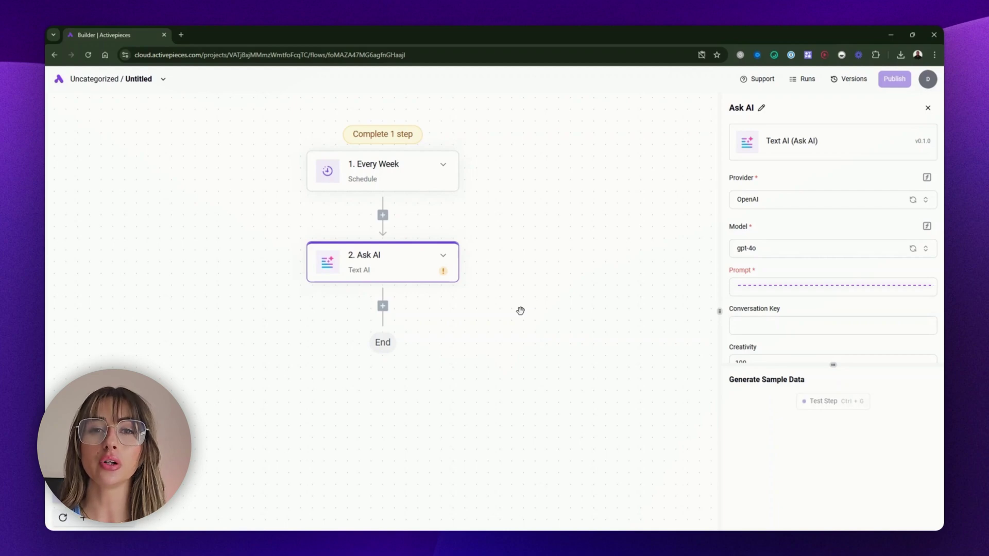
Paste the motivational-quote prompt into Ask AI and test the step successfully
click(783, 287)
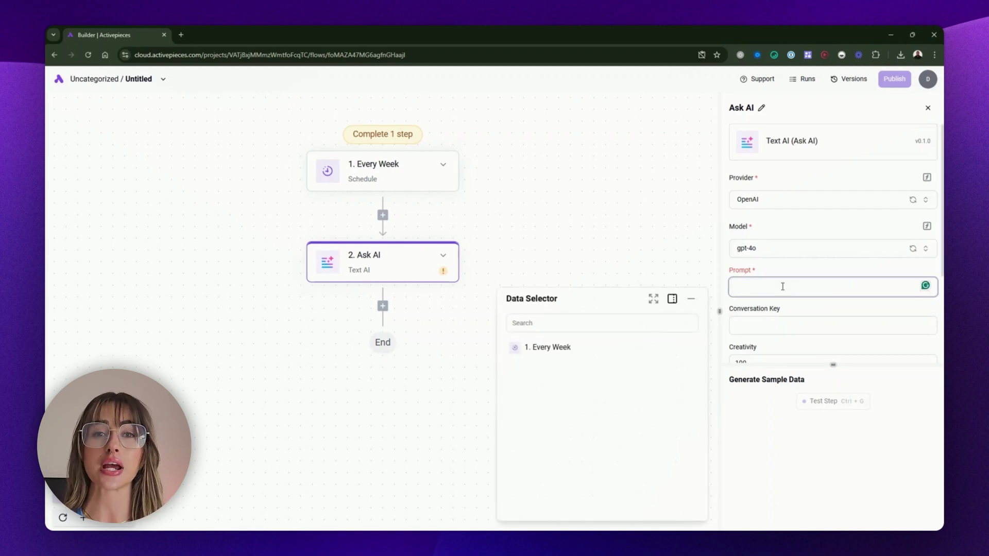
text(Generate a motivational quote or a goal for the sales team to focus on this week.)
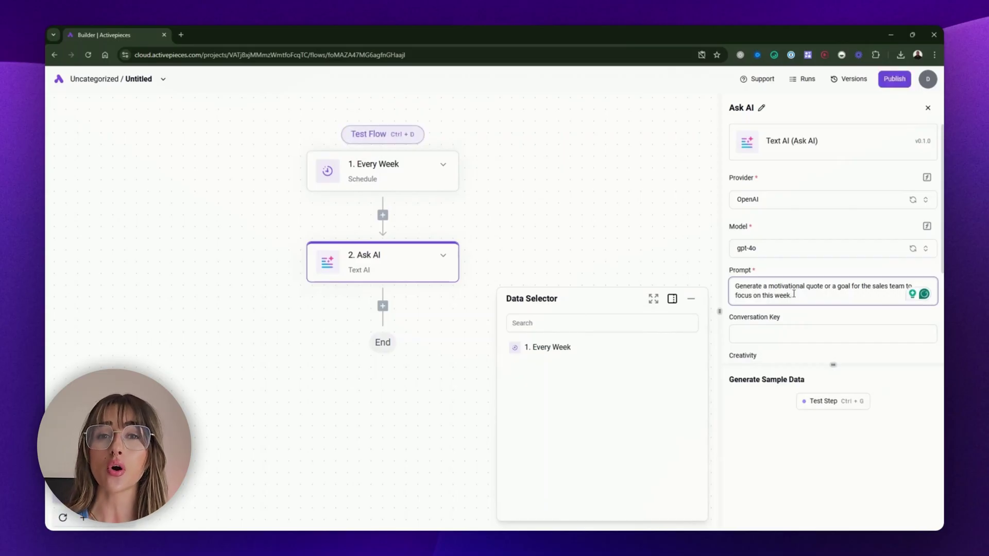
click(830, 402)
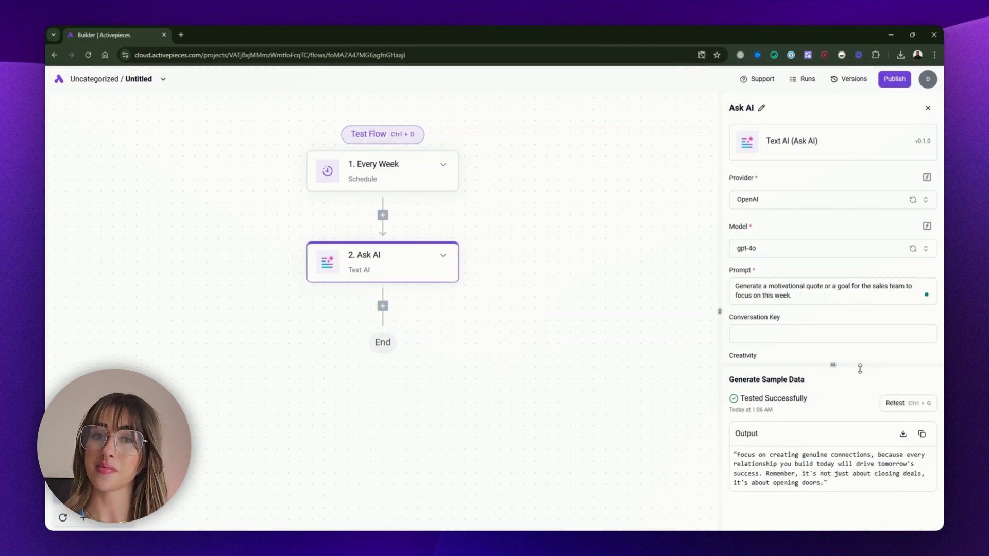
click(382, 306)
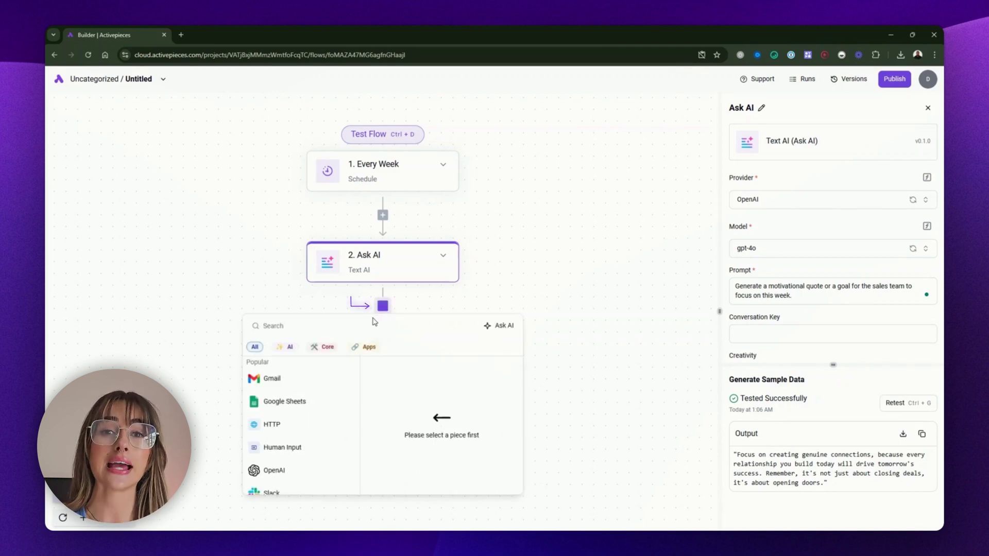
Add a Slack 'Send Message To A Channel' step targeting team-prep-channel
text(Slack)
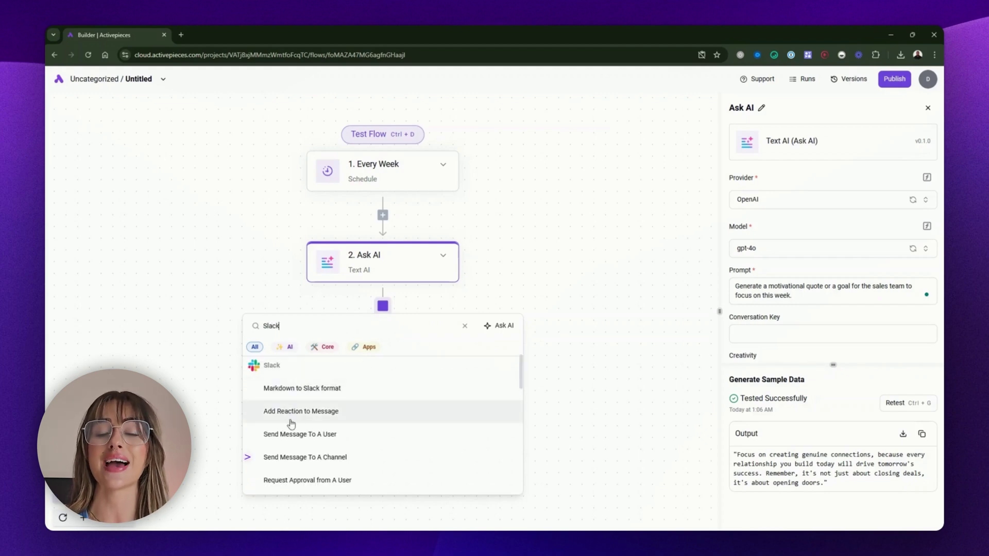
click(299, 459)
click(770, 219)
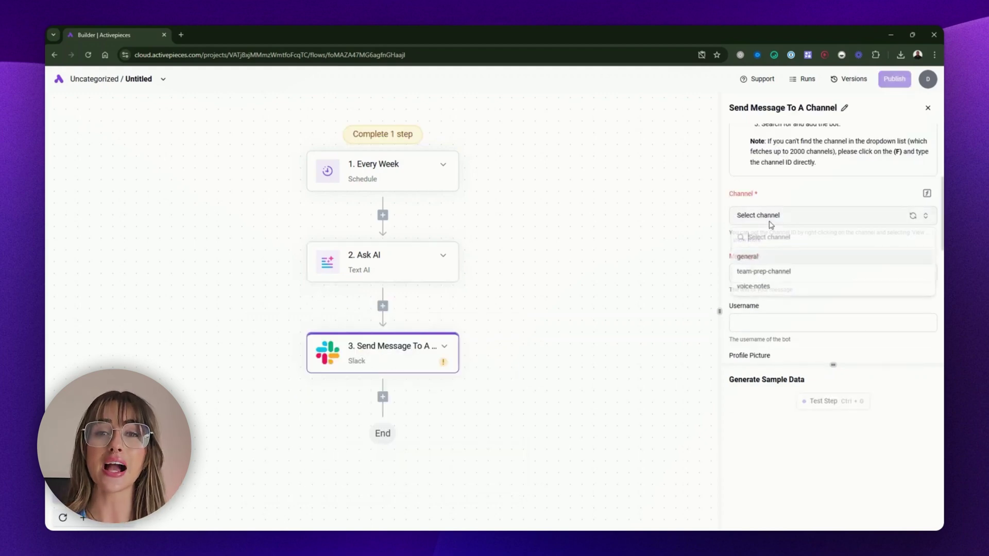
click(776, 272)
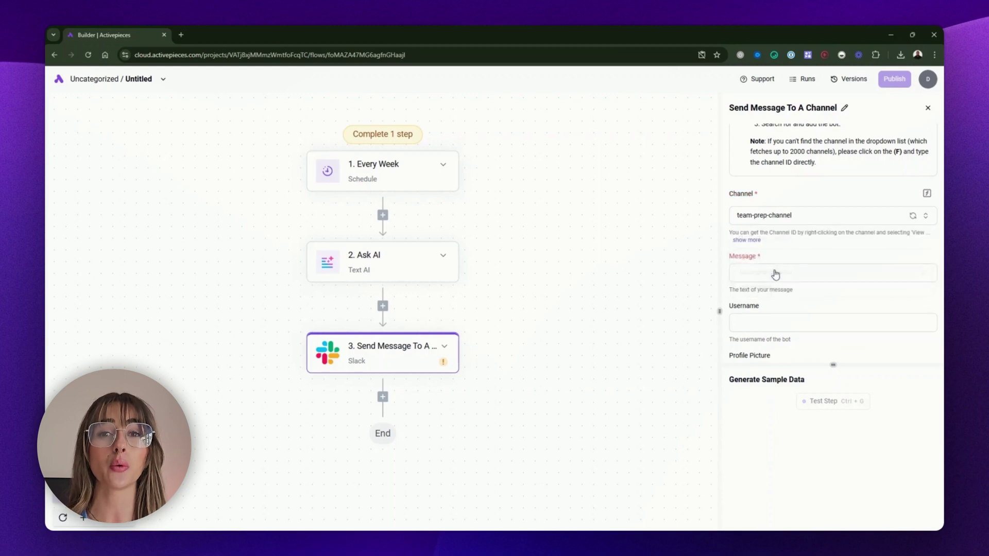
scroll(778, 241, down, 1)
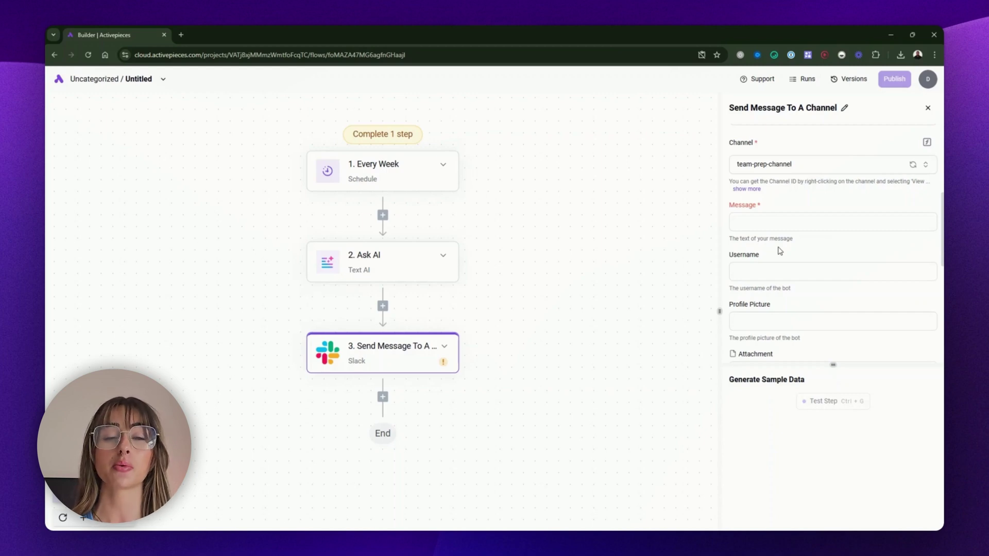
Compose the Slack message from the Ask AI output plus a 'Notes:' list of three lines, then test-post it
click(766, 223)
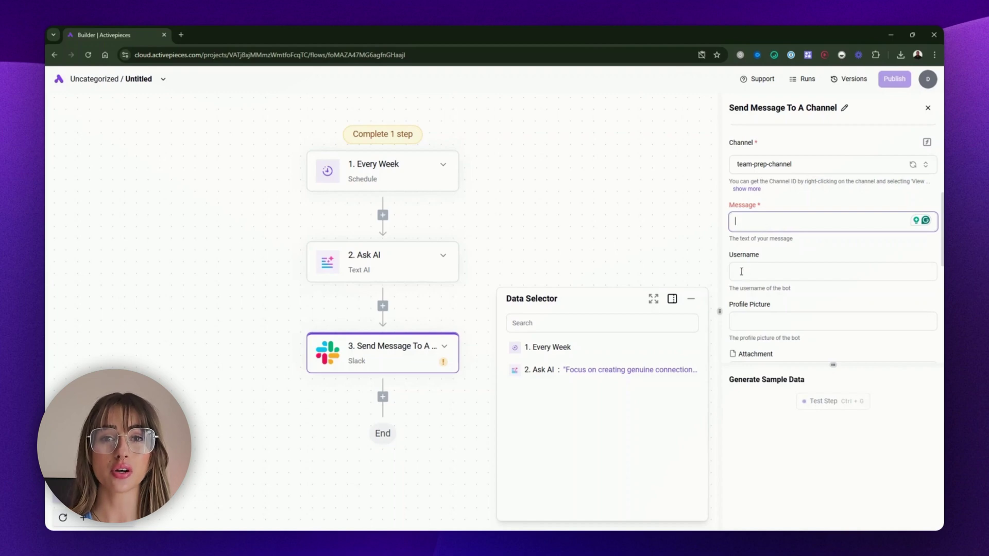
mouse_move(589, 371)
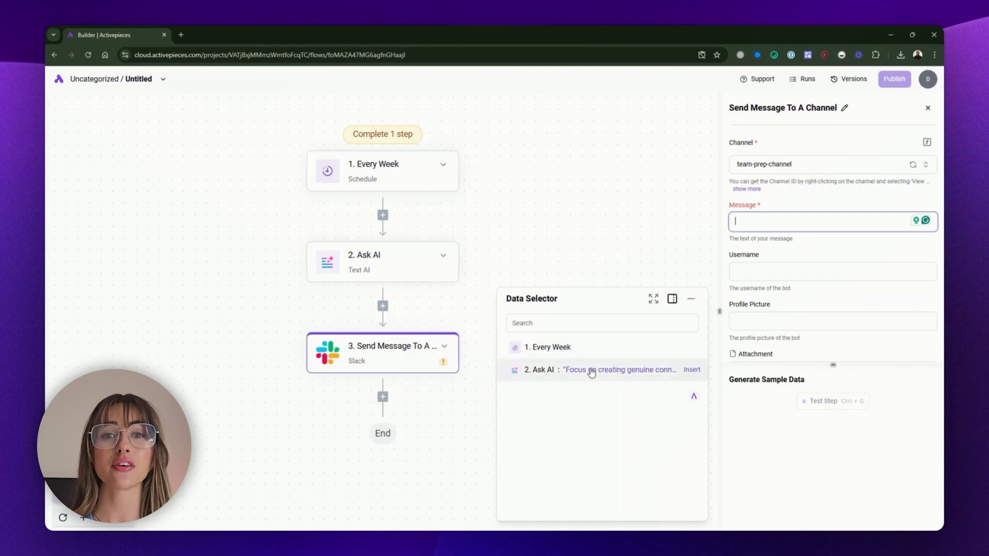
click(692, 370)
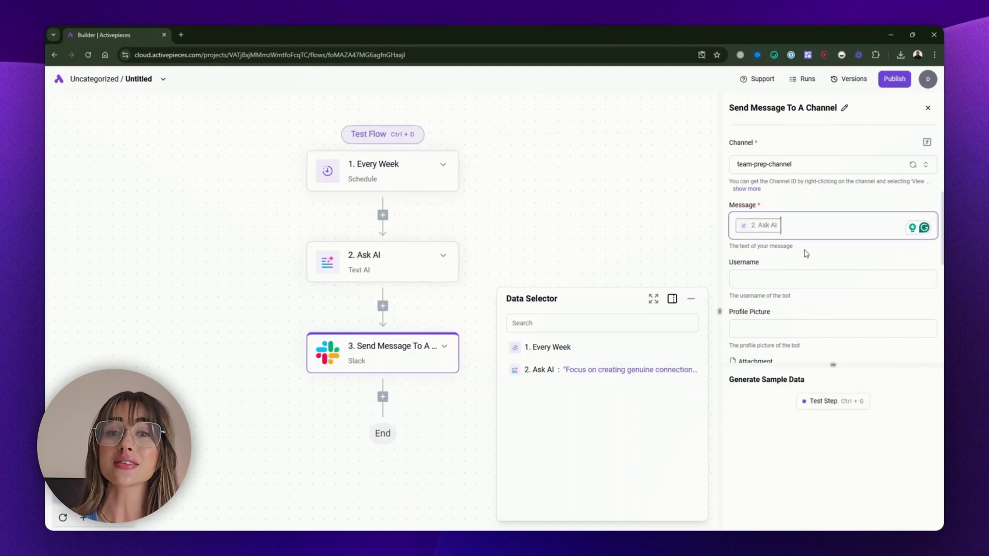
key(Return)
text(Notes:)
key(Return)
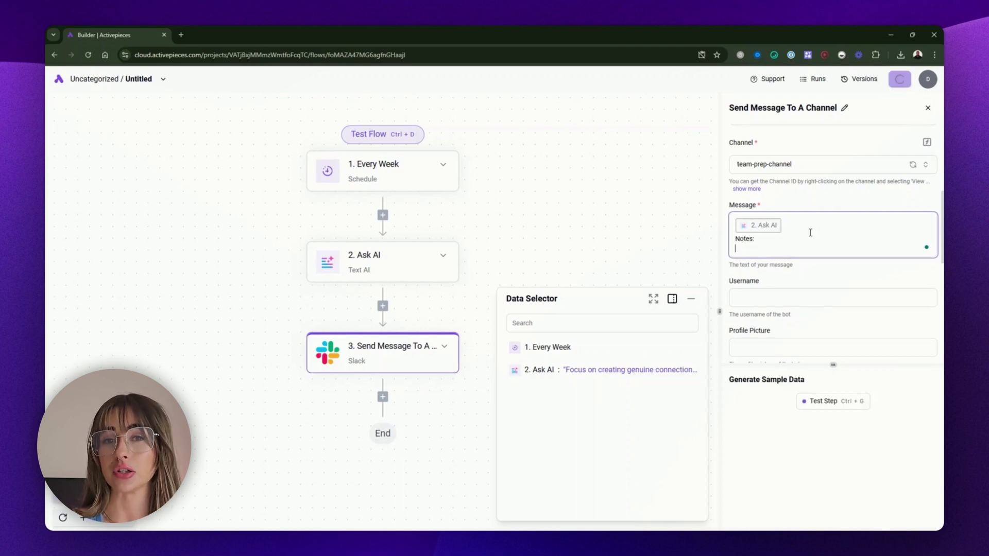
text(-Review weekly sales numbers -Prepare any client updates -Check inventory or pipeline status)
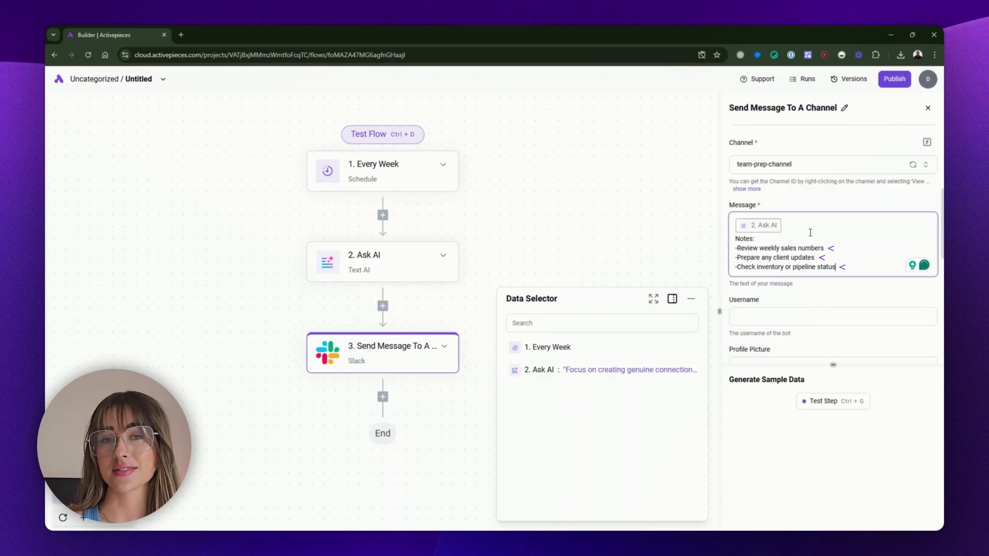
click(834, 403)
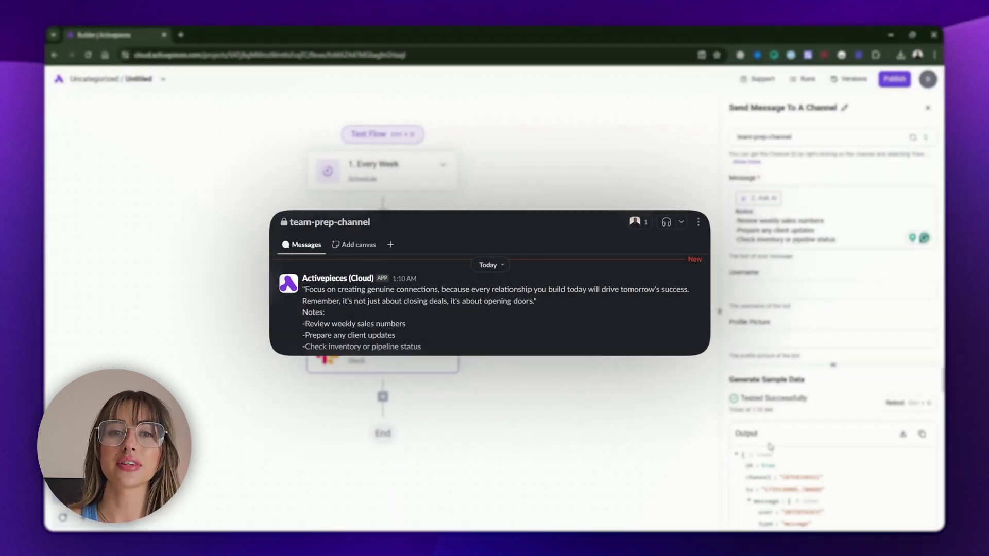
Run a successful test of the whole flow, exit the run view, and publish
click(378, 135)
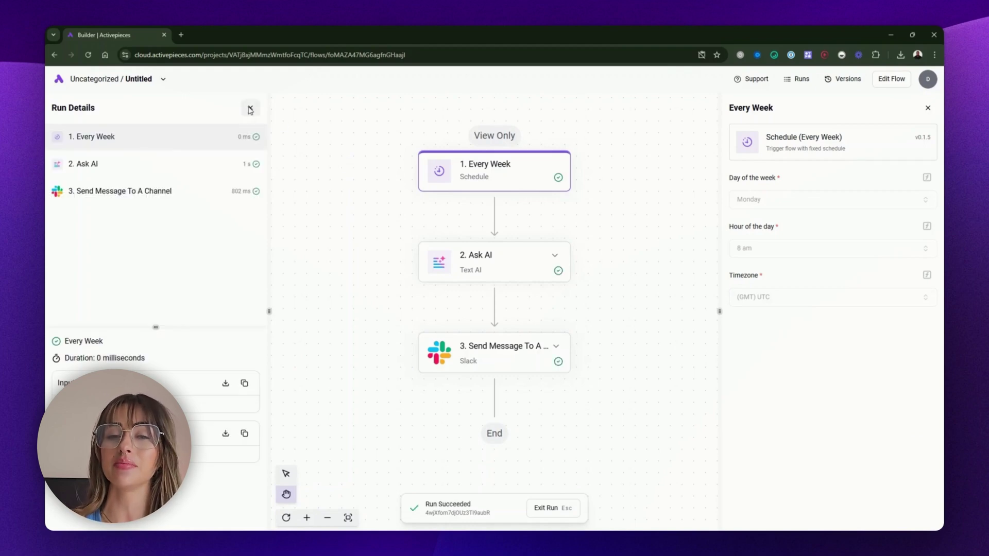
click(250, 108)
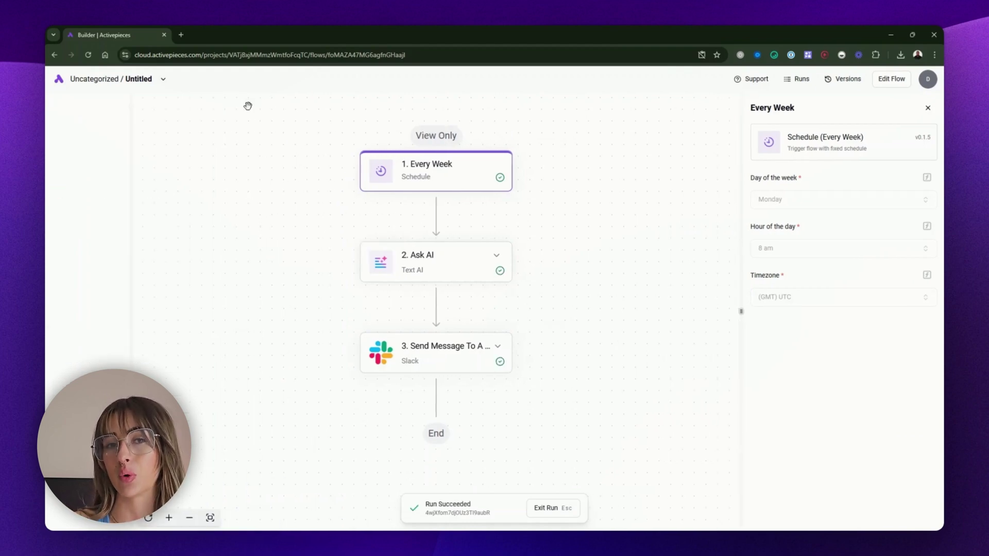
click(551, 508)
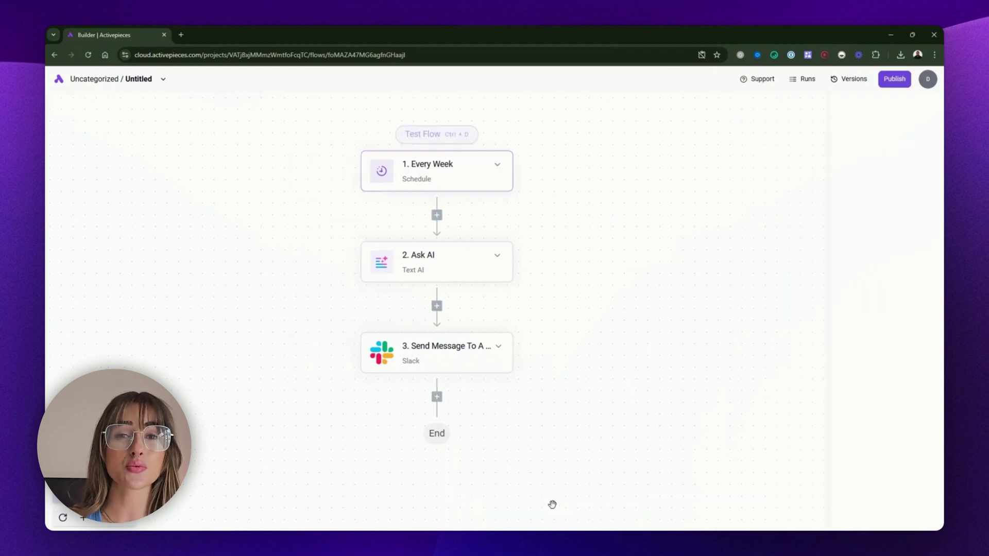
click(895, 80)
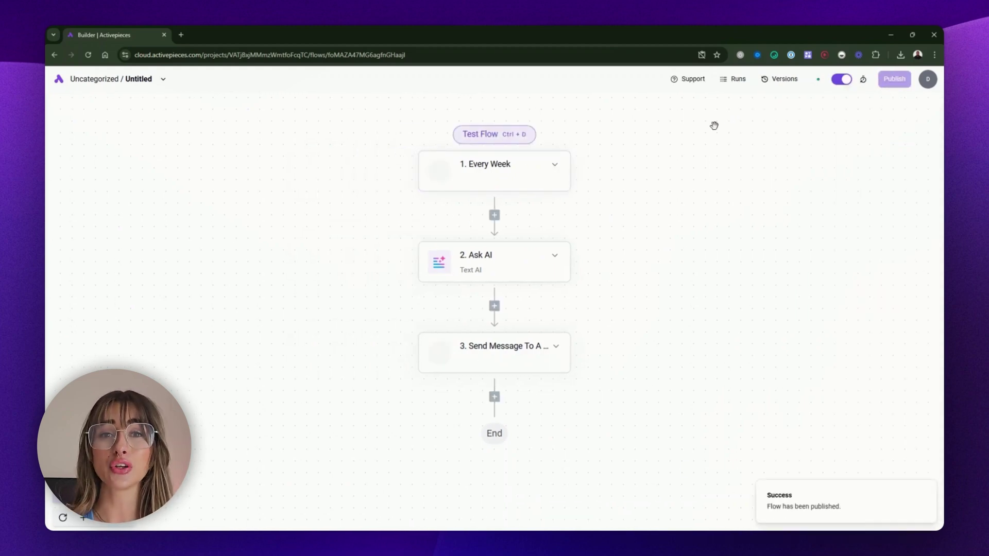